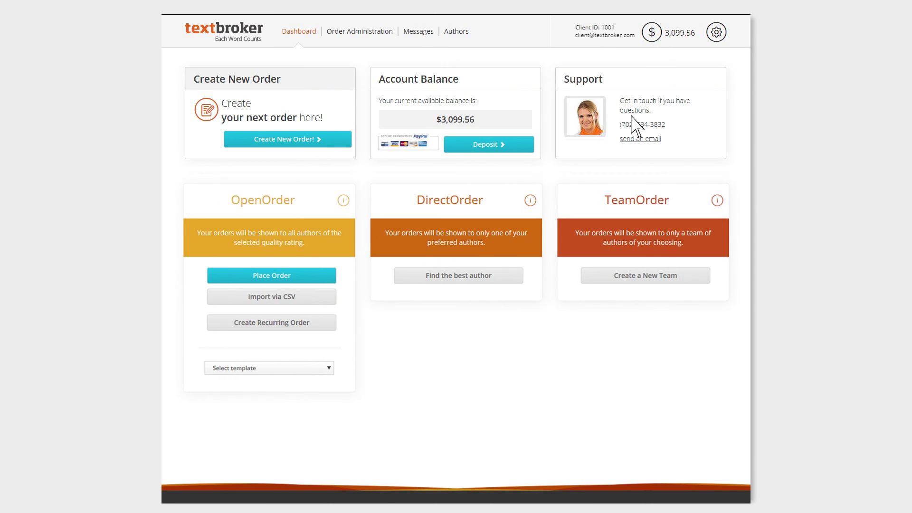
# Go to Authors > Teams and start the Create a New Team form
pyautogui.moveTo(454, 32)
pyautogui.click(452, 79)
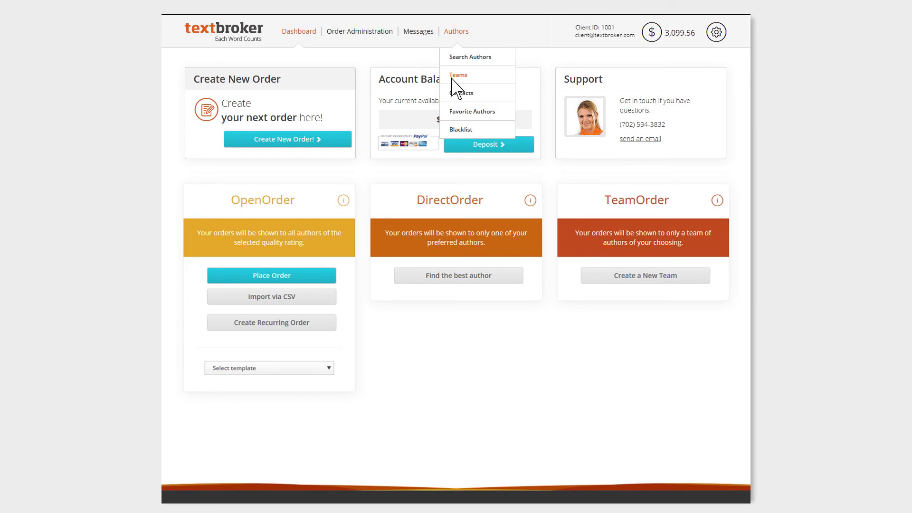
pyautogui.click(709, 85)
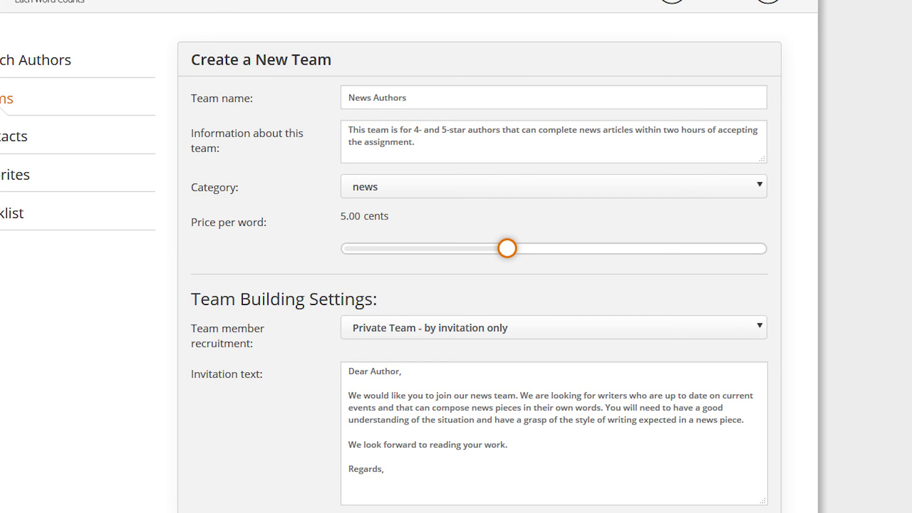
pyautogui.scroll(-4, 475, 257)
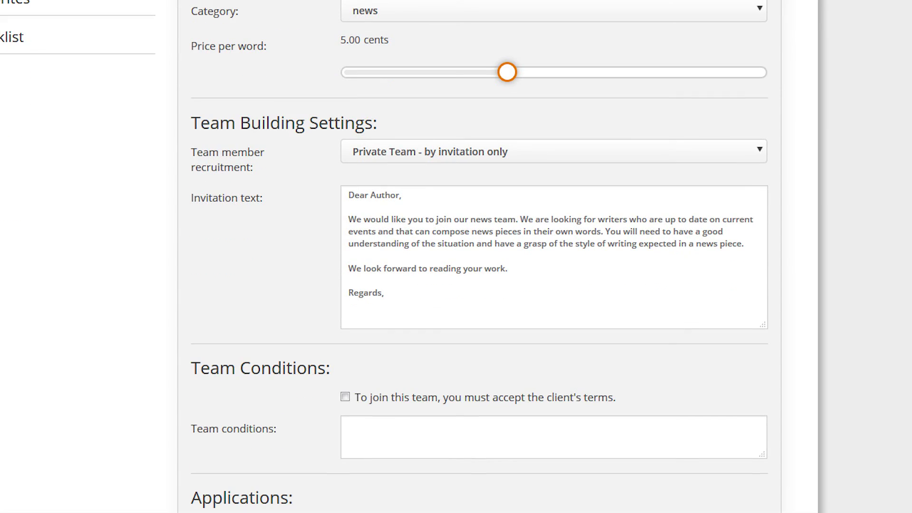
pyautogui.click(760, 151)
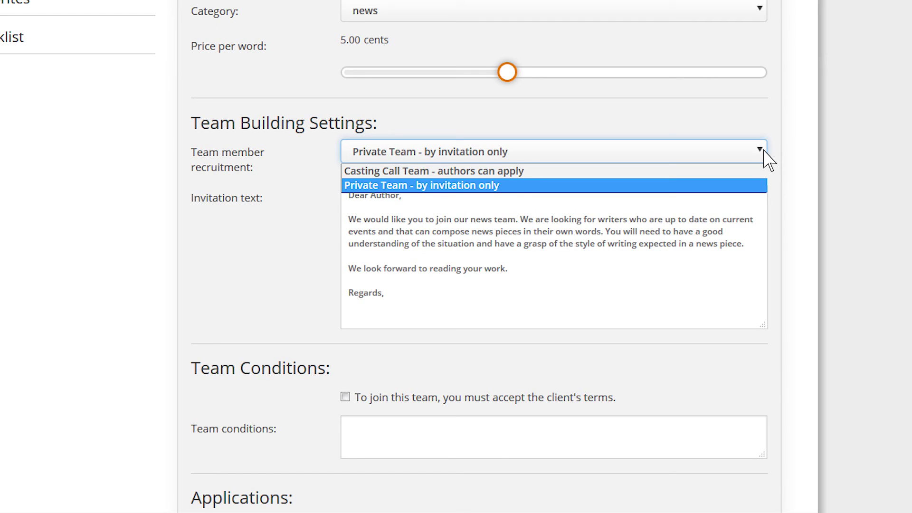
pyautogui.click(743, 173)
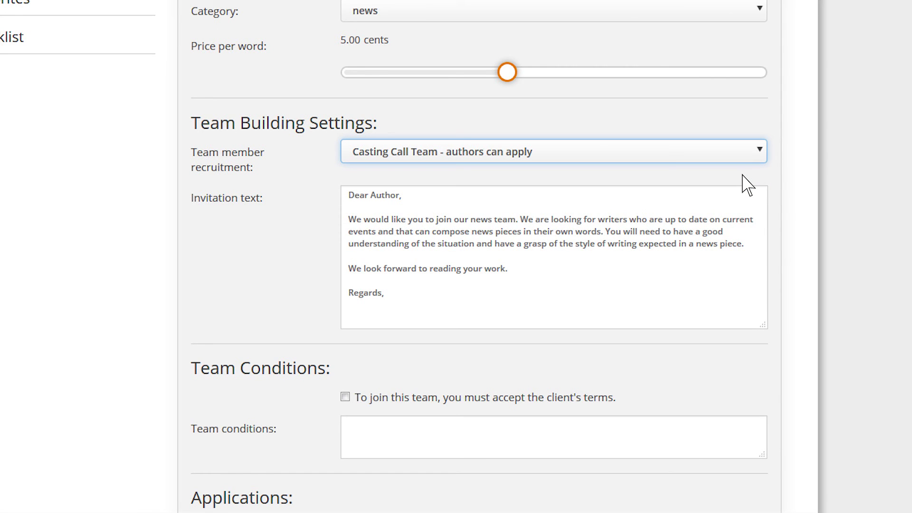
pyautogui.click(755, 151)
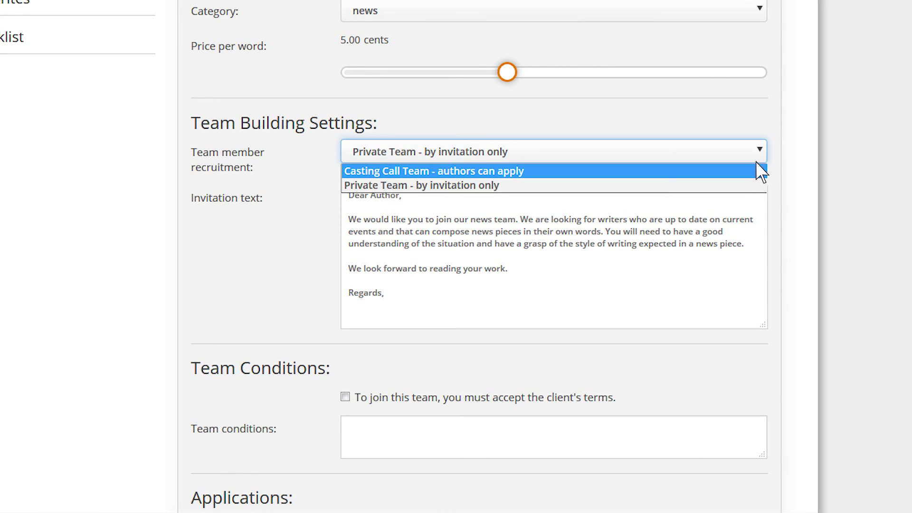
pyautogui.click(745, 186)
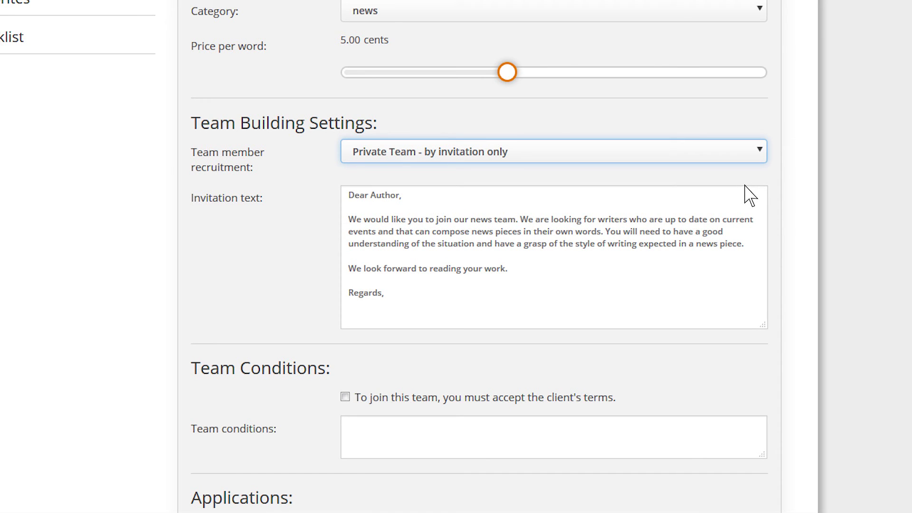
pyautogui.scroll(-7, 749, 195)
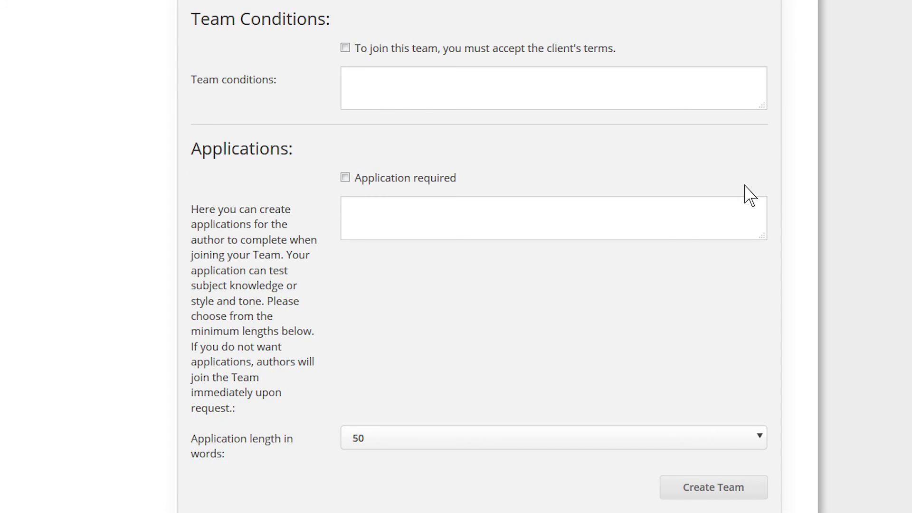
# Require authors to accept the client's terms and paste in the two team condition lines
pyautogui.click(344, 48)
pyautogui.click(346, 105)
pyautogui.write('-\tup to date on current events -\tcompose news pieces in their own words')
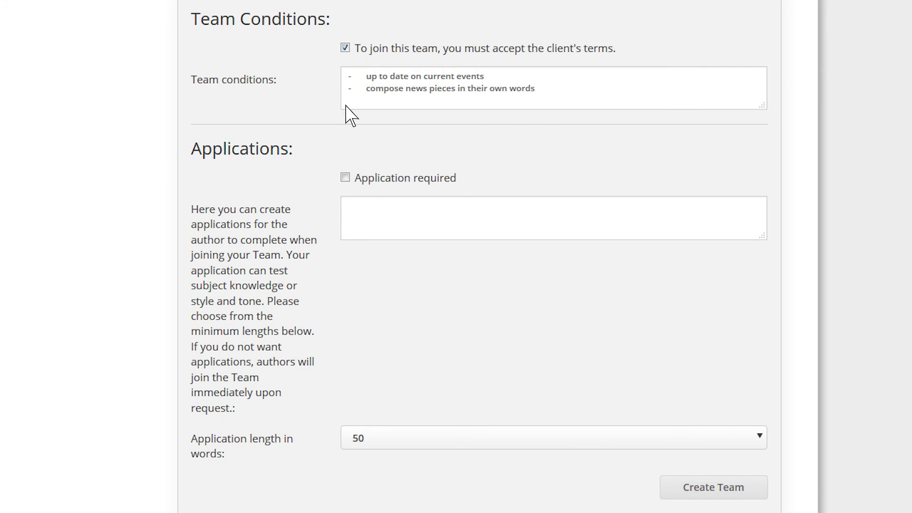
# Require a 100-word application with pasted instructions, then create the News Authors team
pyautogui.click(345, 178)
pyautogui.click(351, 238)
pyautogui.write('Please send us a short text (about 100 words) on a topic of your choice to give us an impression of your writing skills.')
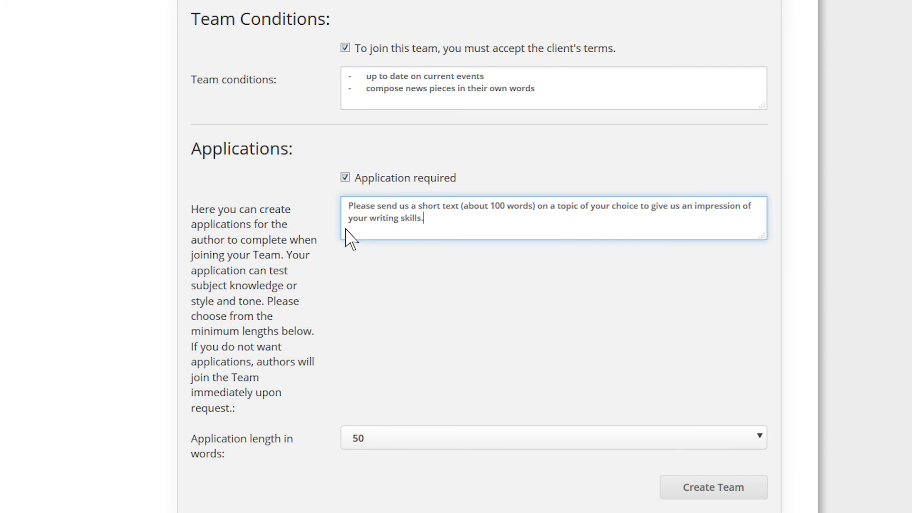
pyautogui.click(759, 436)
pyautogui.click(759, 467)
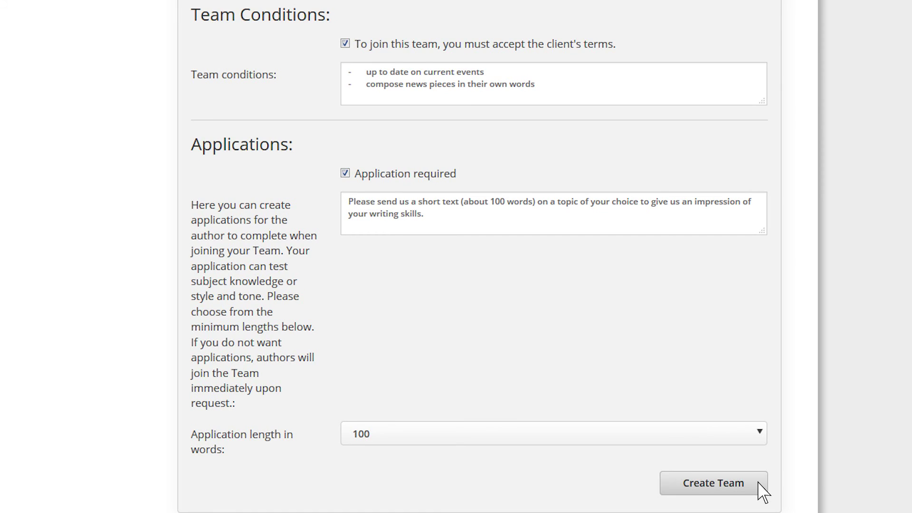
pyautogui.click(758, 489)
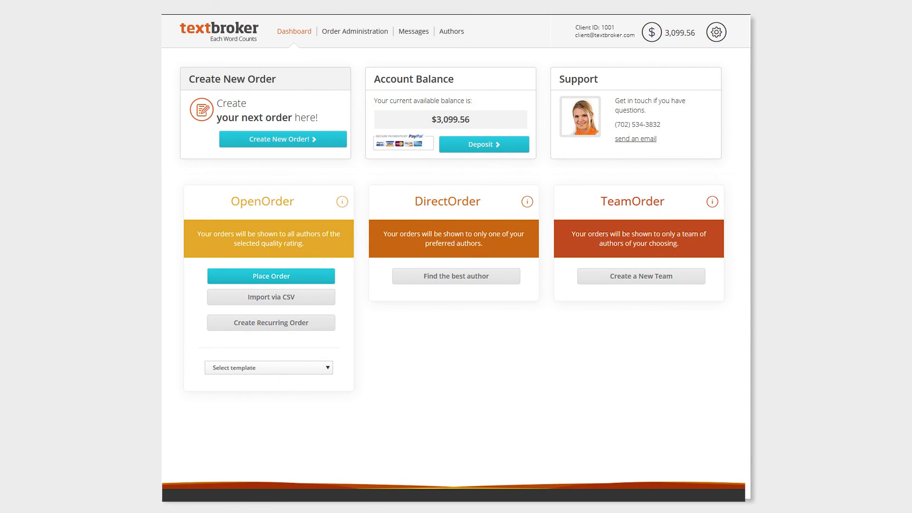
# Search for authors matching 'sports' with extended profiles in the Sports category
pyautogui.moveTo(463, 35)
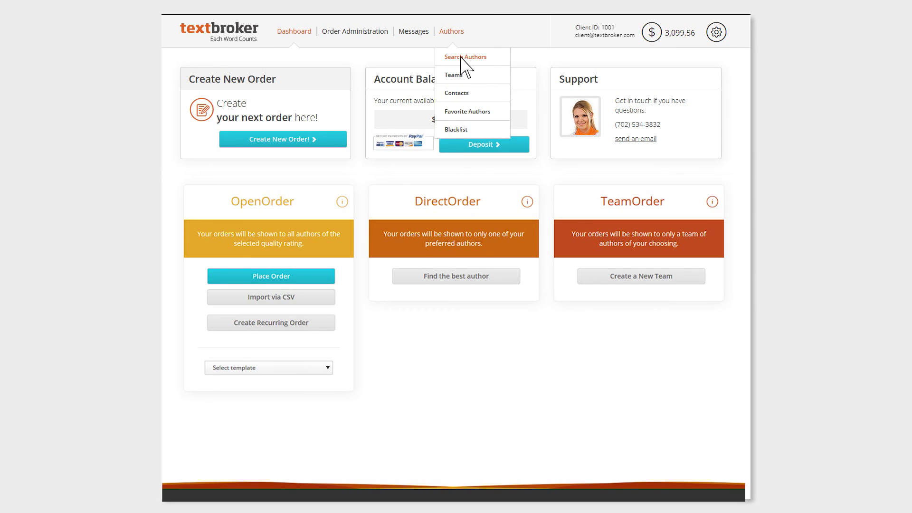
pyautogui.click(461, 57)
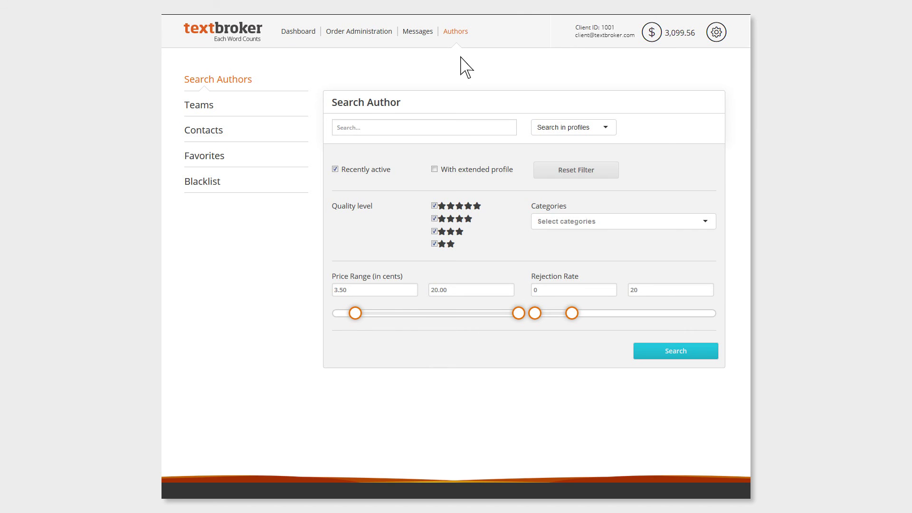
pyautogui.click(461, 131)
pyautogui.write('sports')
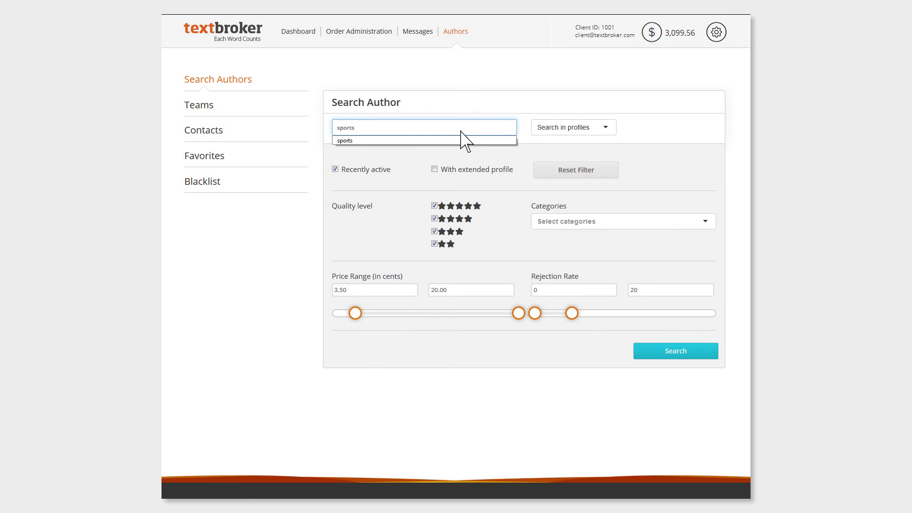
pyautogui.press('Tab')
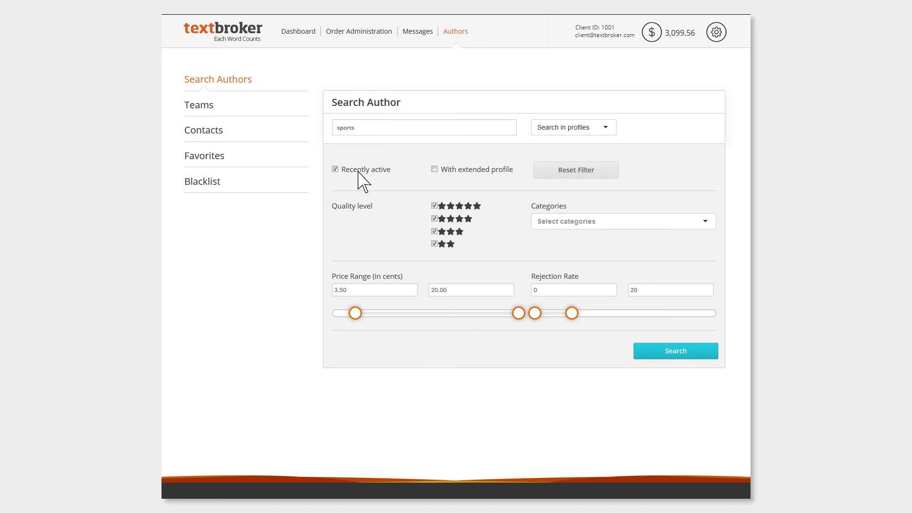
pyautogui.click(434, 169)
pyautogui.click(658, 221)
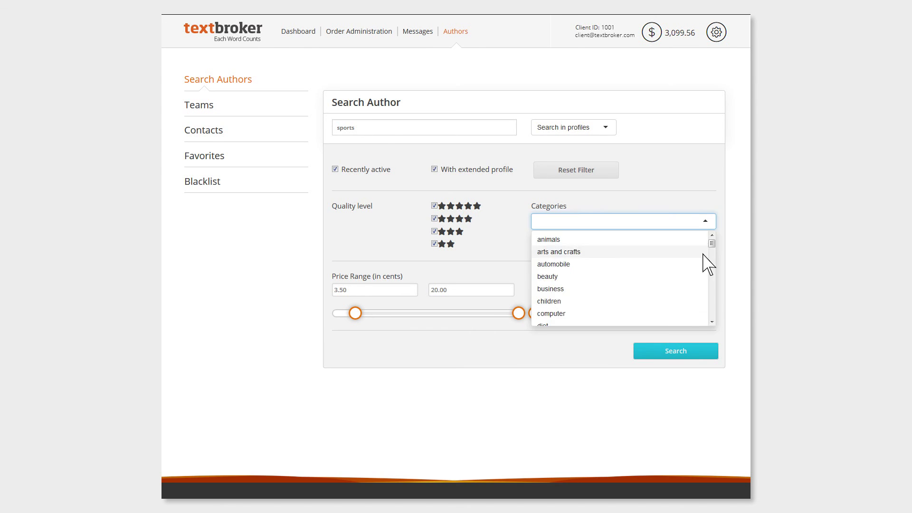
pyautogui.scroll(-10, 703, 259)
pyautogui.click(703, 294)
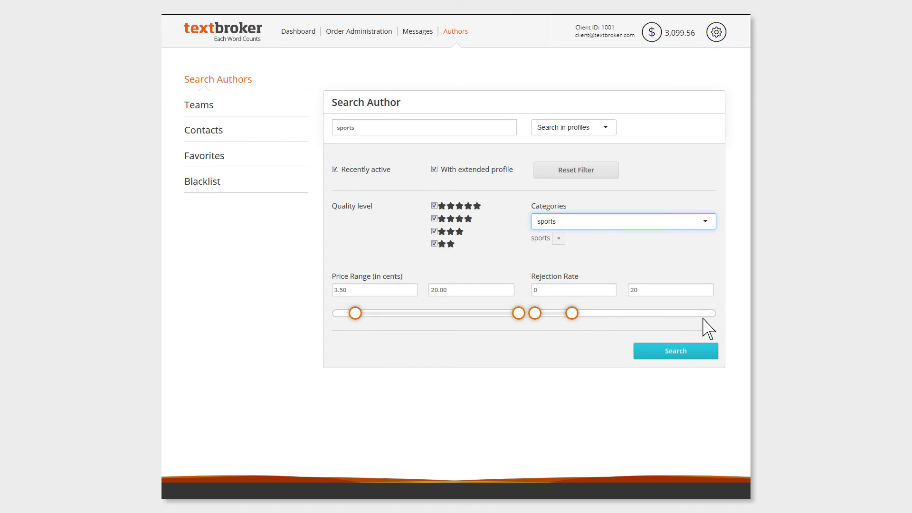
pyautogui.click(703, 351)
# Open the found author's profile and invite them to the News Articles team
pyautogui.click(351, 423)
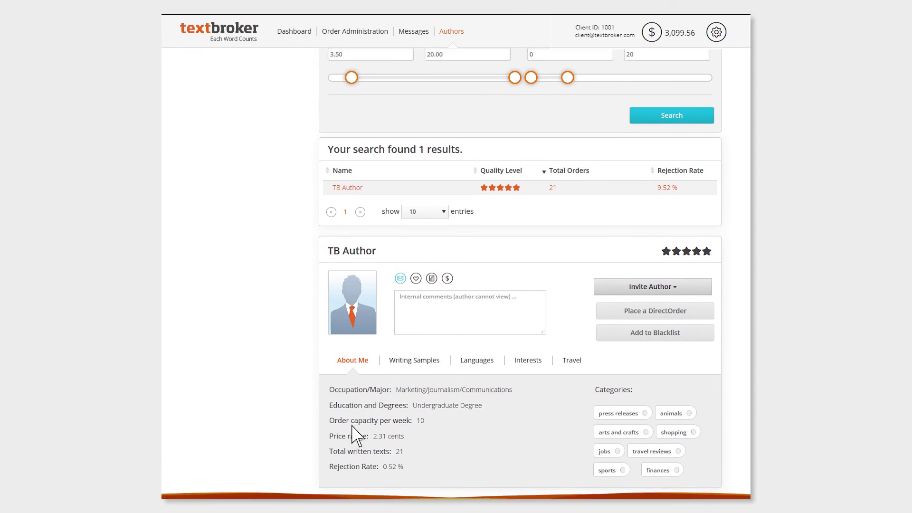
pyautogui.click(653, 263)
pyautogui.click(684, 289)
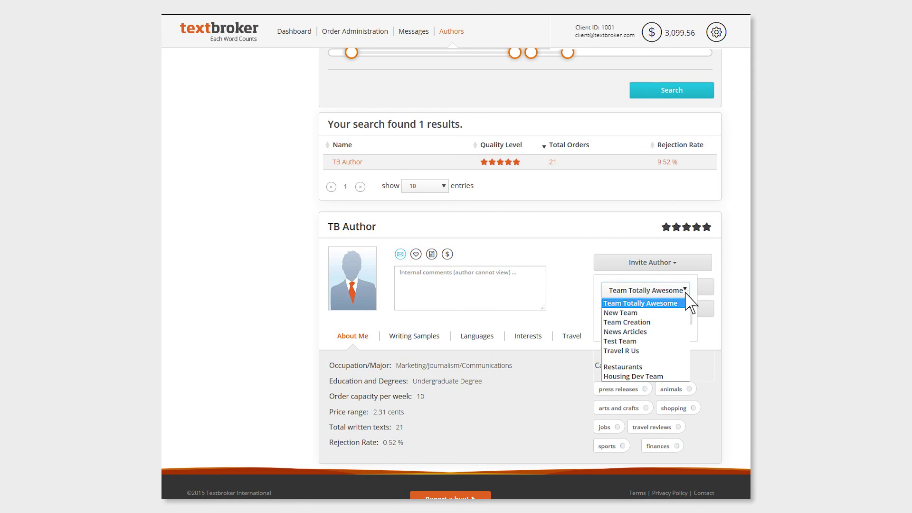
pyautogui.click(672, 332)
pyautogui.click(671, 319)
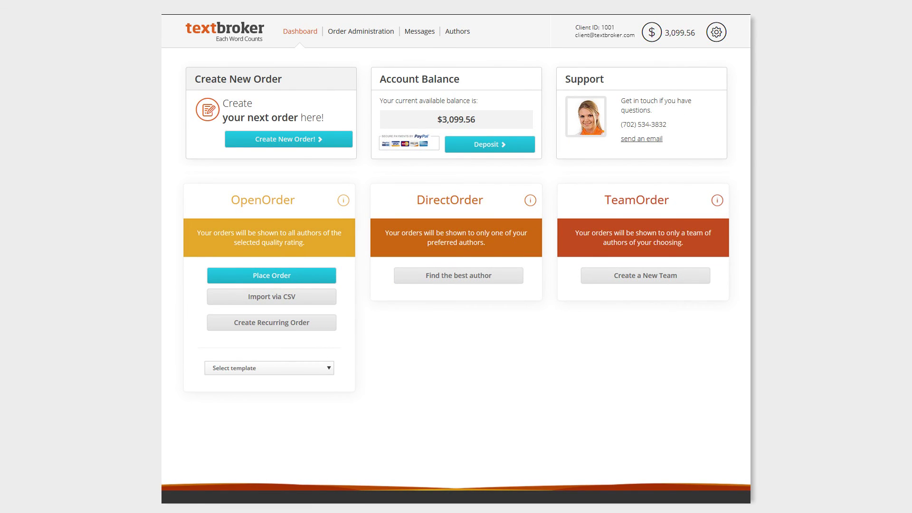
# Open the third contact from the address book and invite them to the Journey team
pyautogui.moveTo(464, 33)
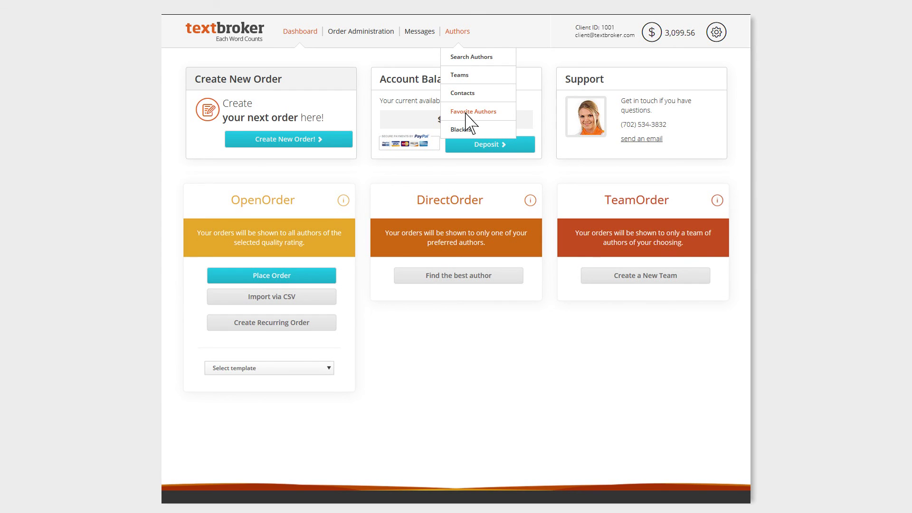
pyautogui.click(465, 96)
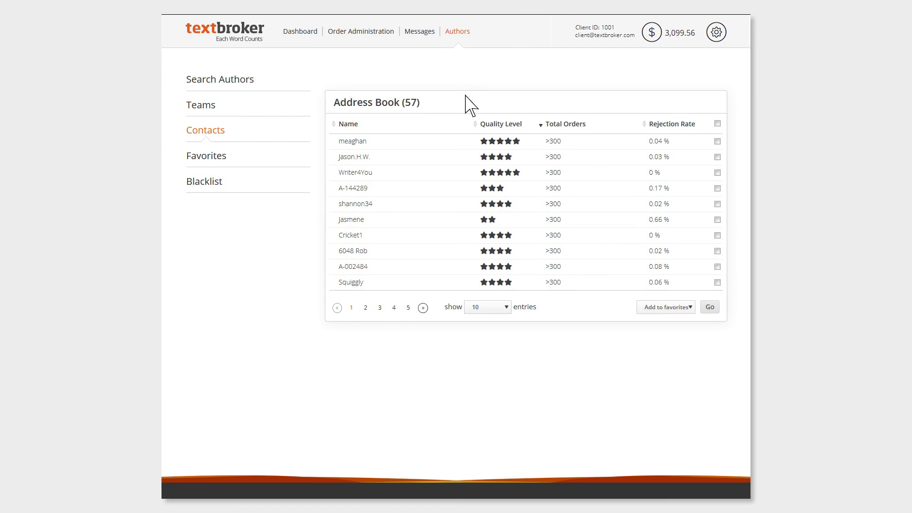
pyautogui.click(363, 174)
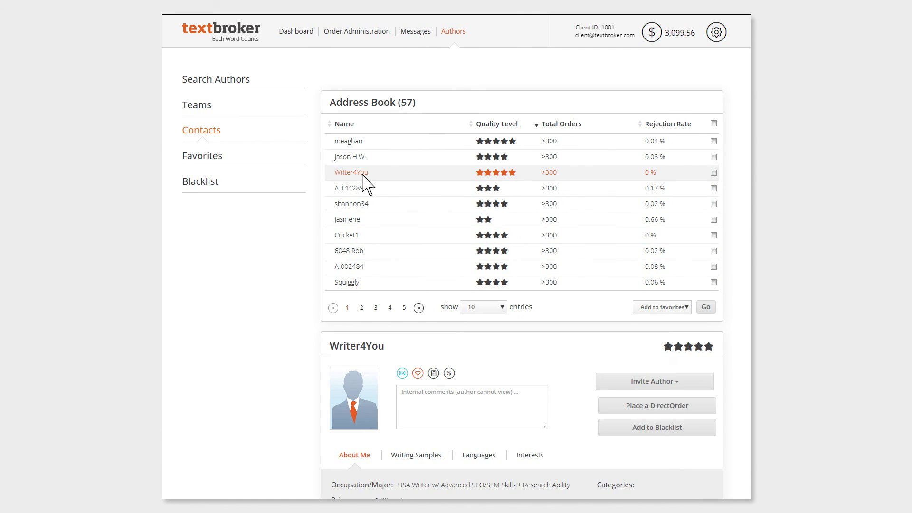
pyautogui.scroll(-3, 362, 174)
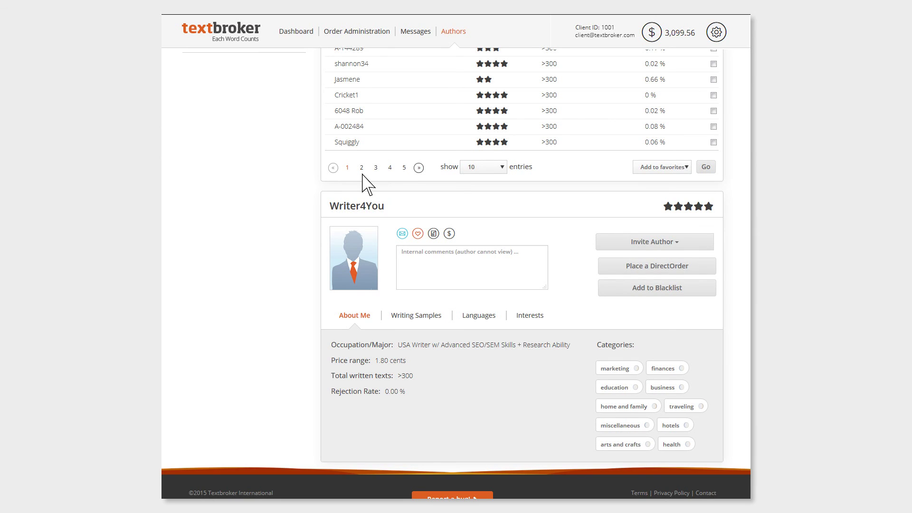
pyautogui.click(683, 245)
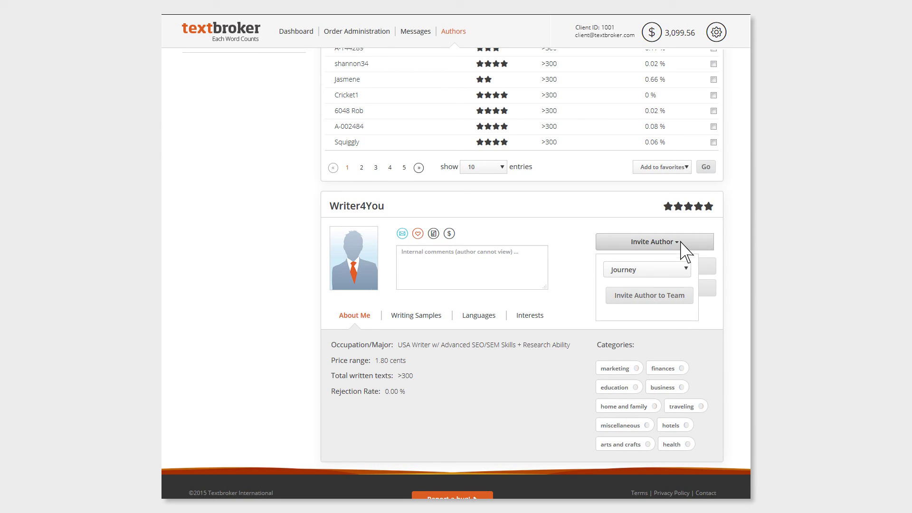
pyautogui.click(680, 297)
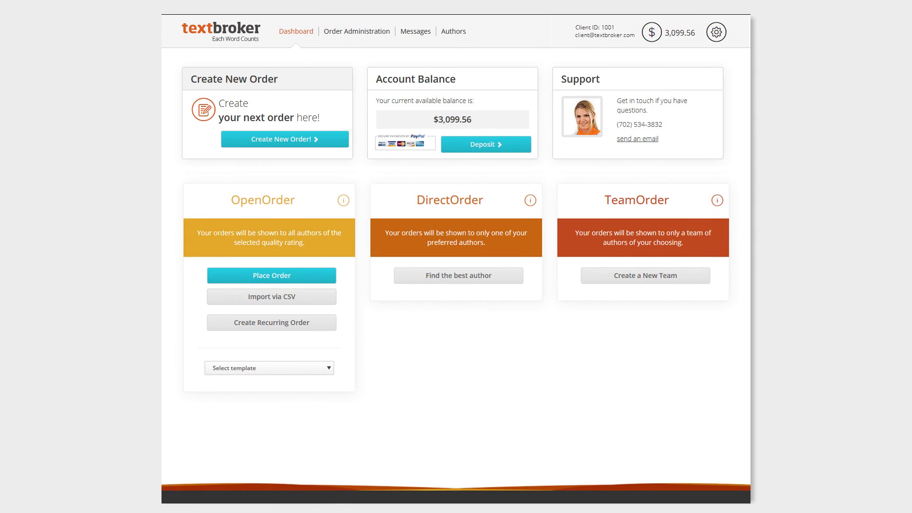
# Open the Journey team and drag its price per word slider from 3.00 to 4.05 cents
pyautogui.moveTo(459, 34)
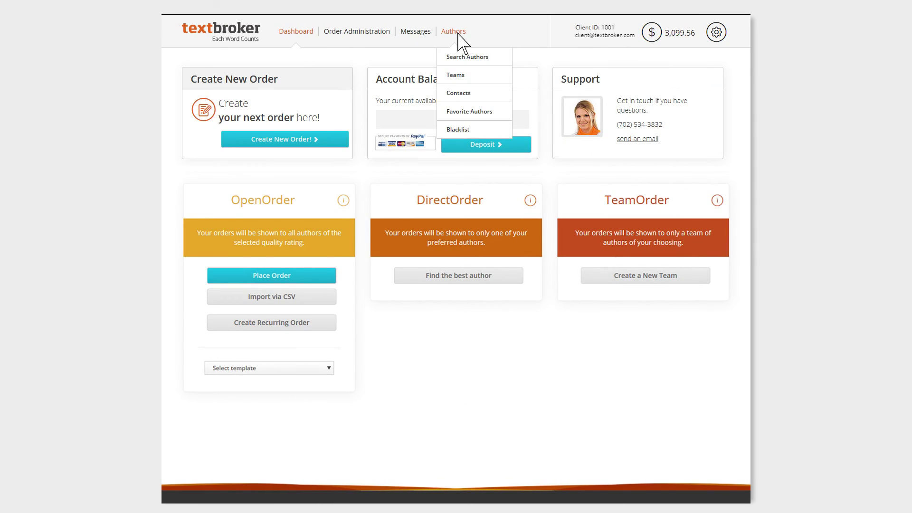
pyautogui.click(458, 76)
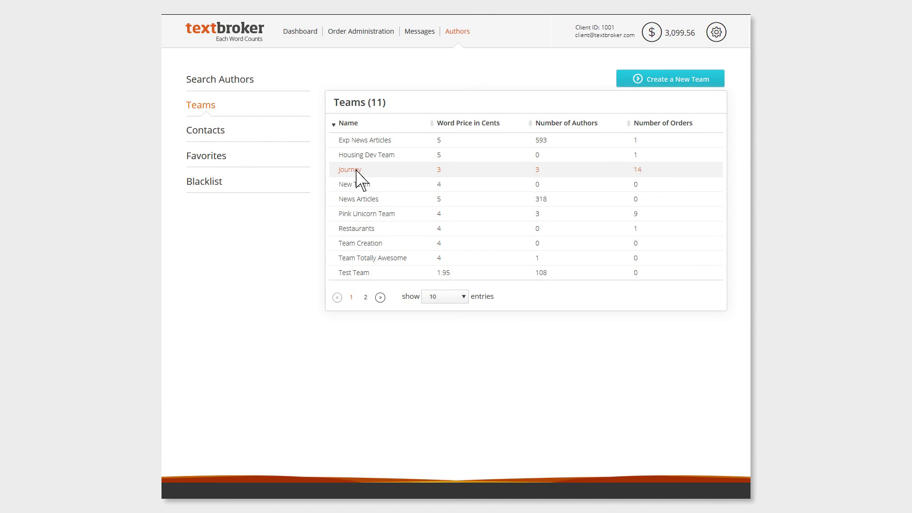
pyautogui.click(356, 170)
pyautogui.scroll(-5, 356, 178)
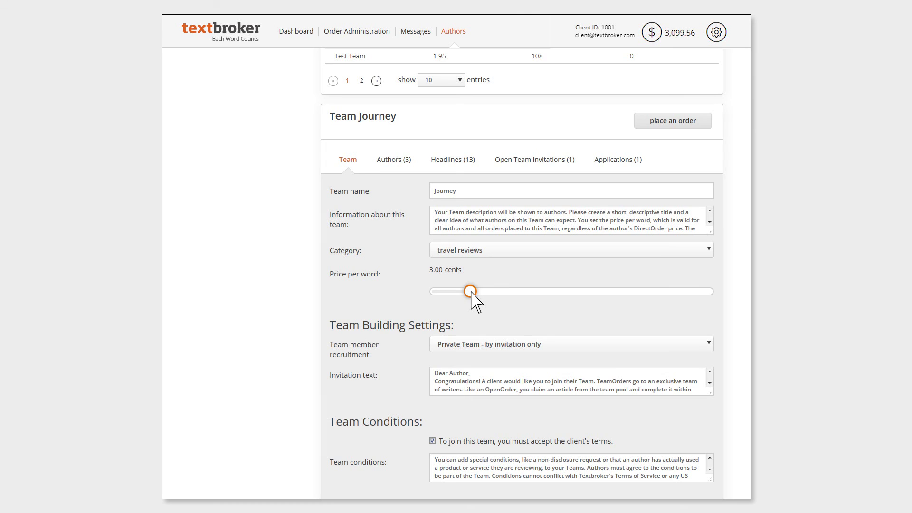
pyautogui.moveTo(471, 293); pyautogui.dragTo(507, 293)
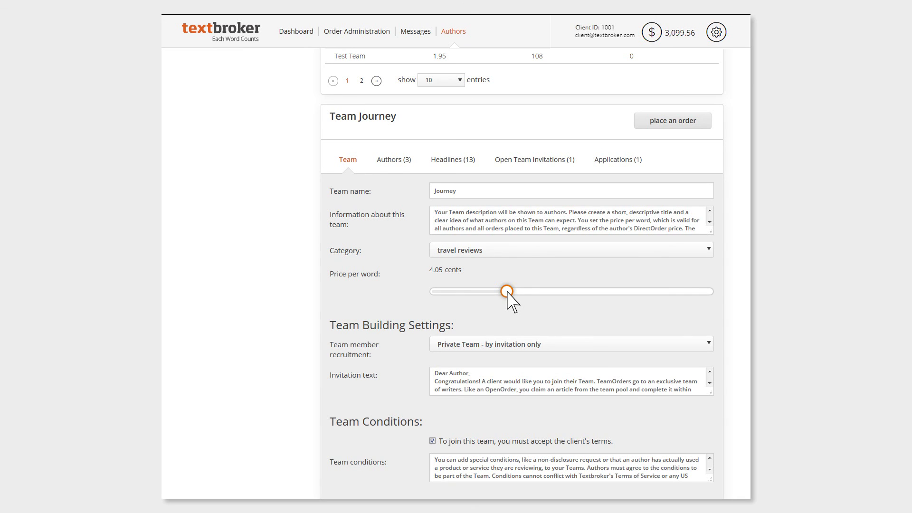
# Show the Journey team's Authors (3) tab listing its three members
pyautogui.click(401, 161)
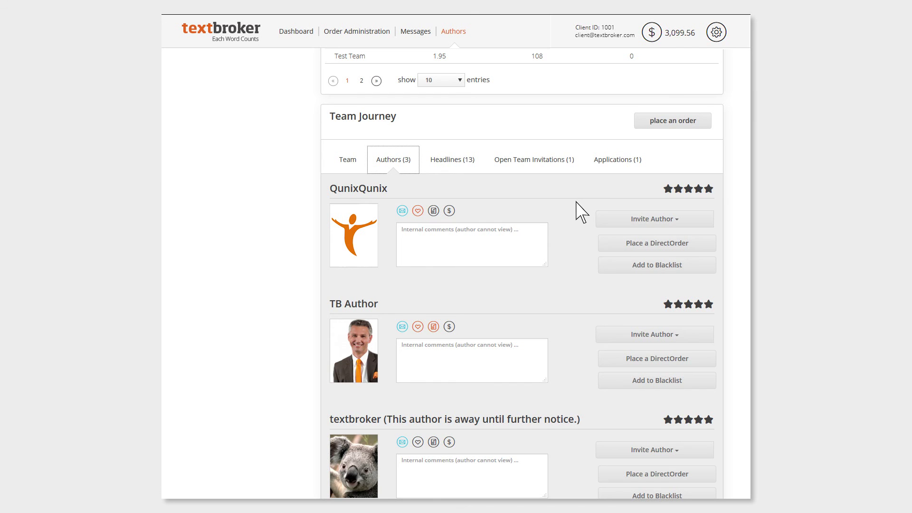
# Browse the Journey team's Headlines (13) orders, then open its one pending application
pyautogui.click(464, 161)
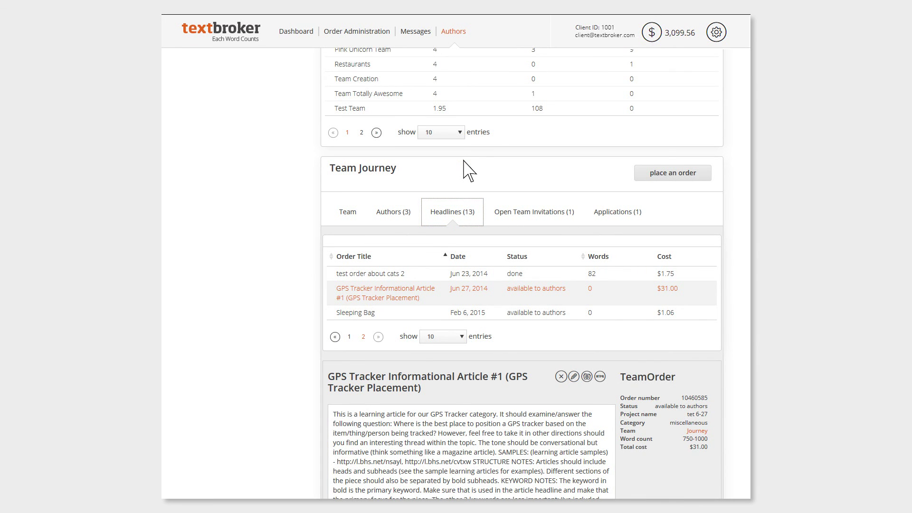
pyautogui.scroll(-4, 468, 171)
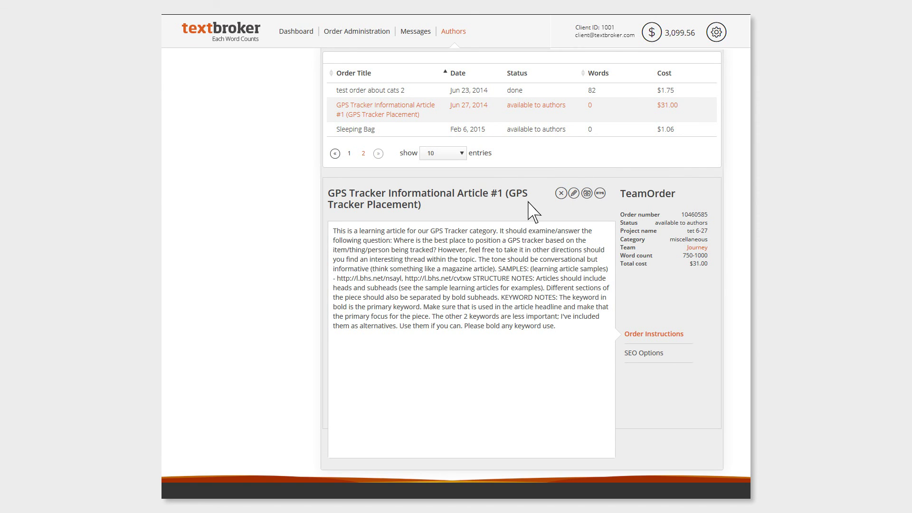
pyautogui.scroll(6, 533, 212)
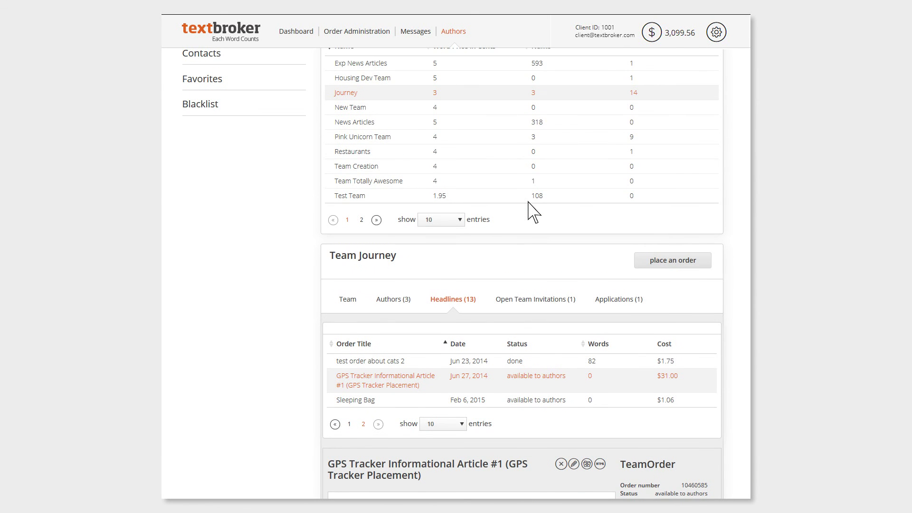
pyautogui.click(625, 300)
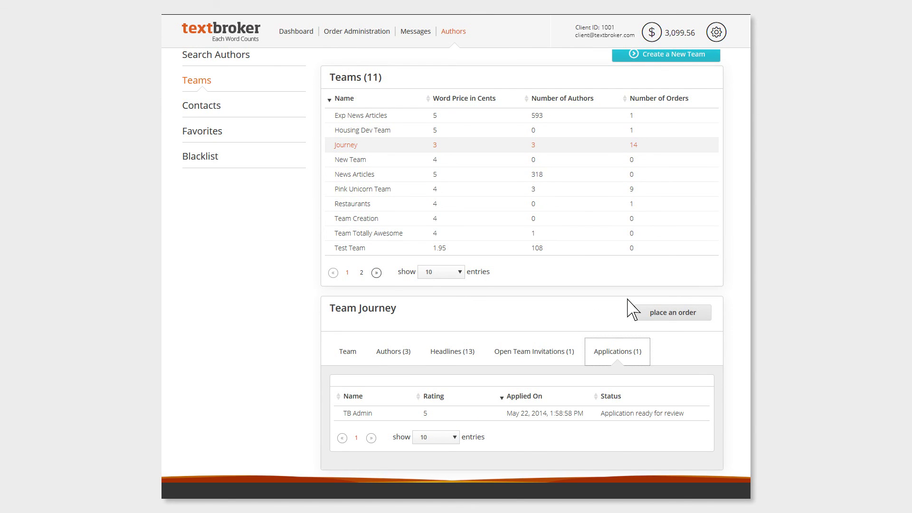
pyautogui.click(355, 415)
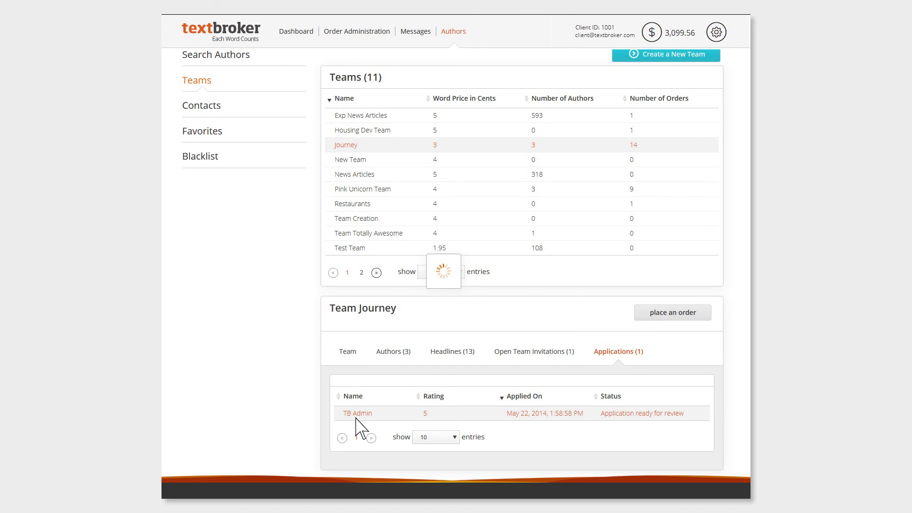